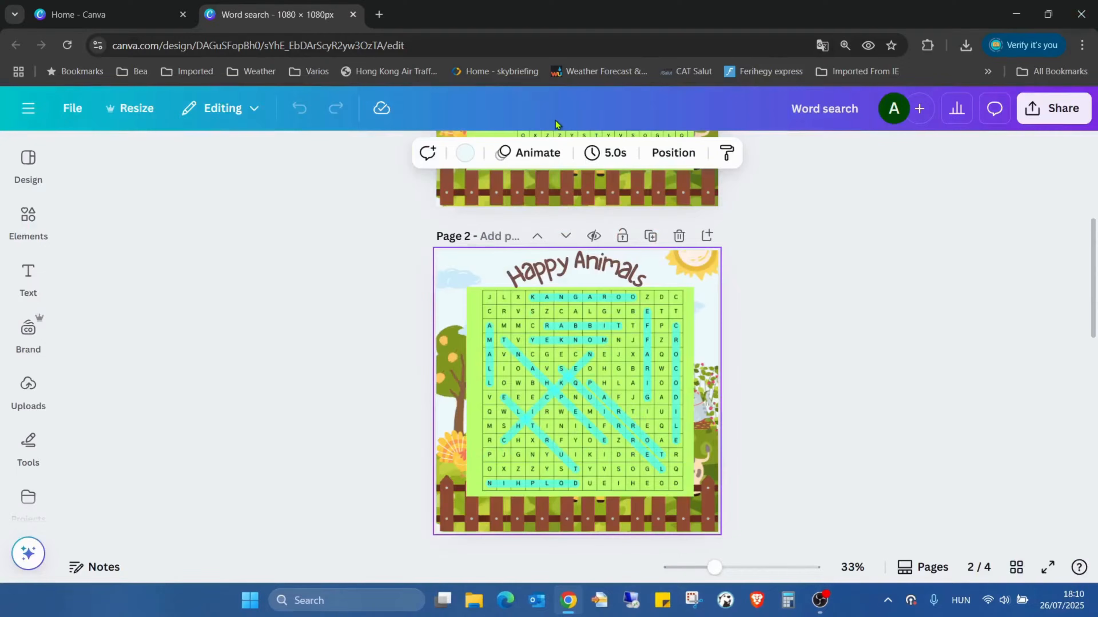
# Duplicate the answer key page and delete the highlighted word search grid from the copy
pyautogui.click(650, 235)
pyautogui.click(602, 404)
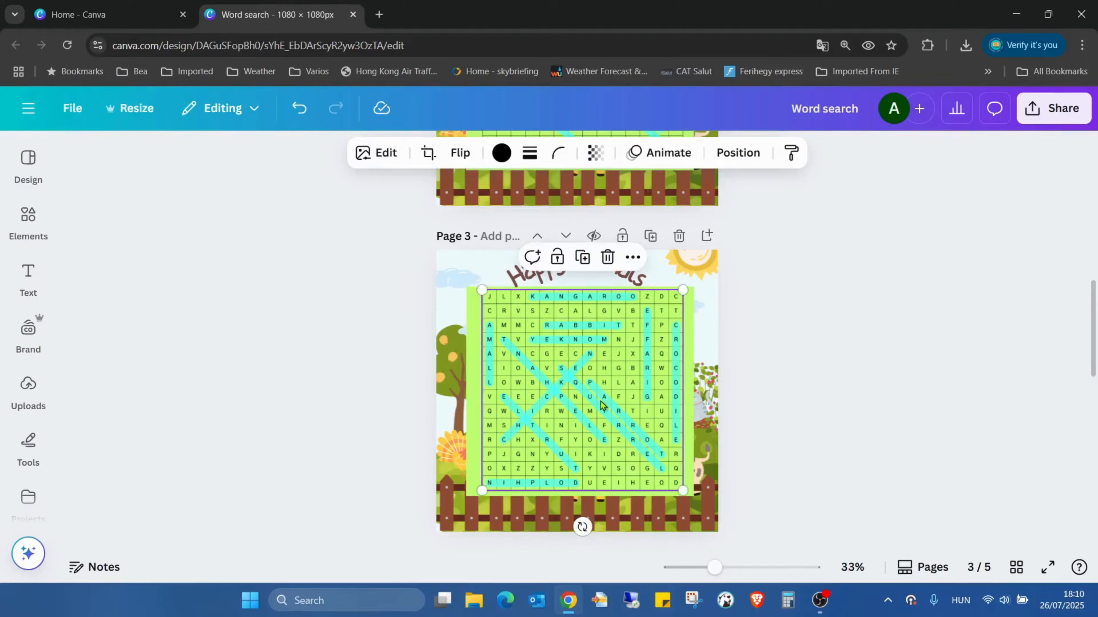
pyautogui.press('Delete')
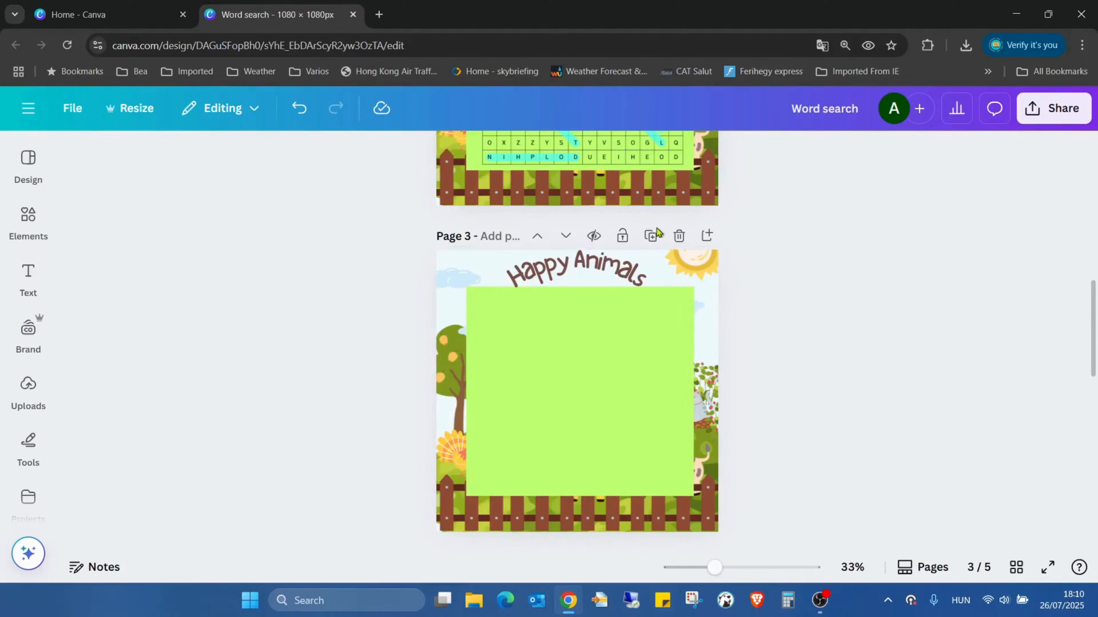
# Duplicate the emptied Happy Animals page to get a second blank puzzle page
pyautogui.click(650, 235)
pyautogui.scroll(6, 809, 286)
pyautogui.scroll(-3, 809, 297)
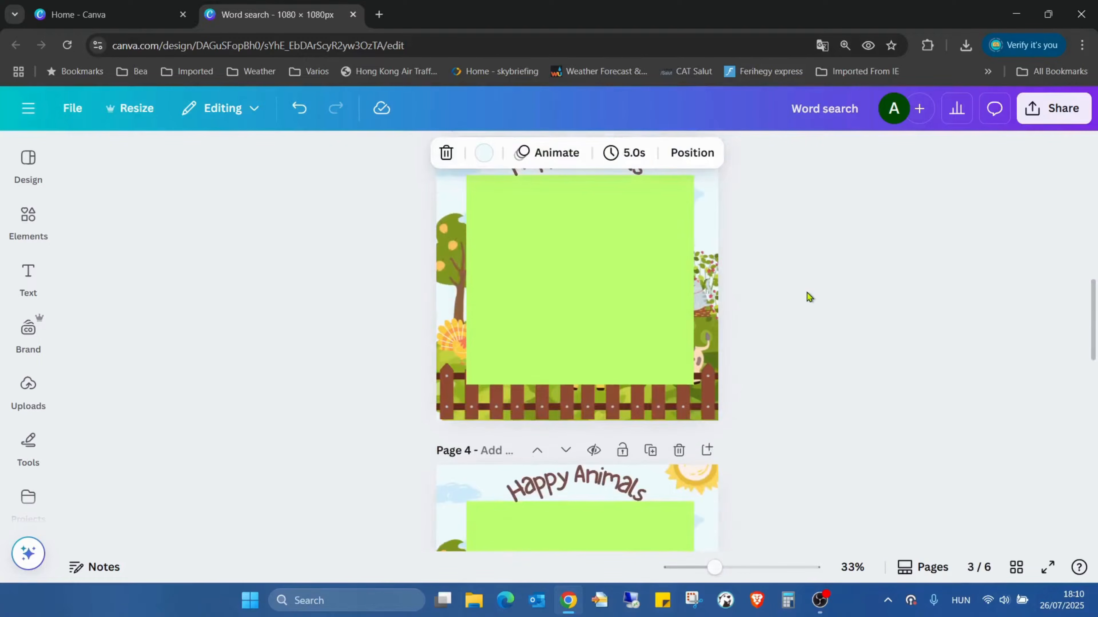
# Delete the original puzzle page and answer key page so the two blank Happy Animals pages come first
pyautogui.scroll(15, 833, 280)
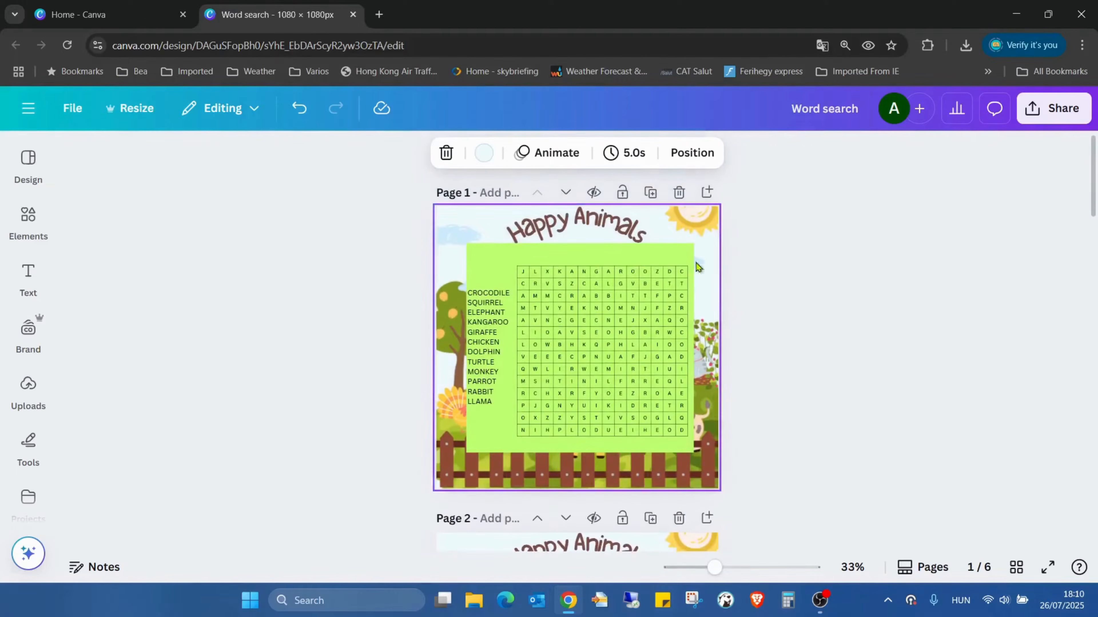
pyautogui.click(679, 192)
pyautogui.click(679, 192)
pyautogui.scroll(-5, 690, 216)
pyautogui.scroll(5, 693, 344)
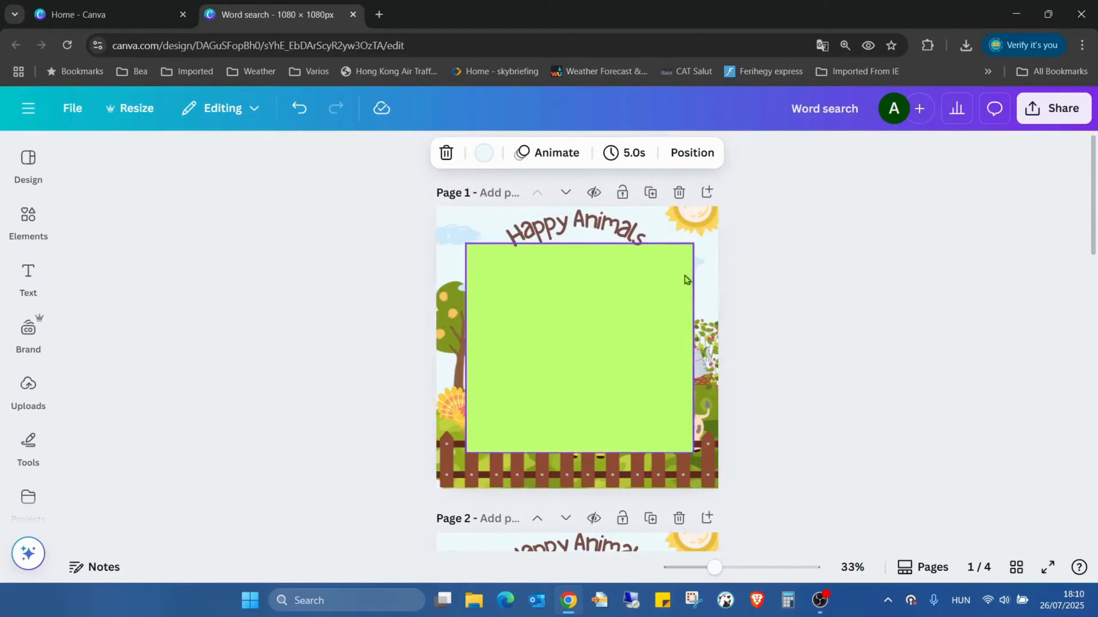
pyautogui.scroll(-2, 611, 281)
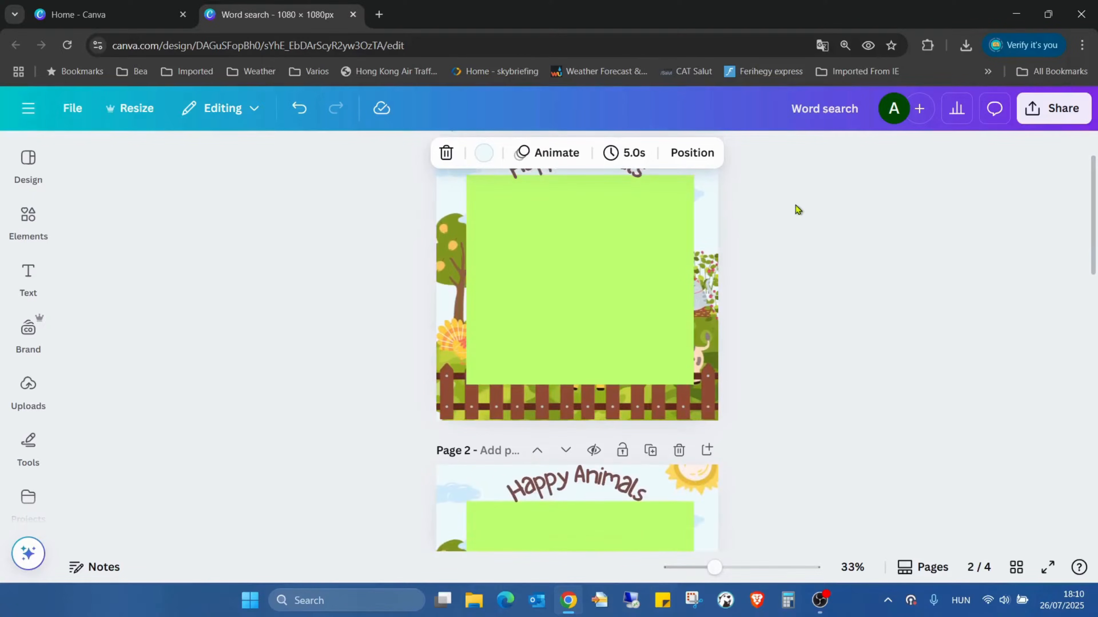
pyautogui.scroll(-5, 797, 208)
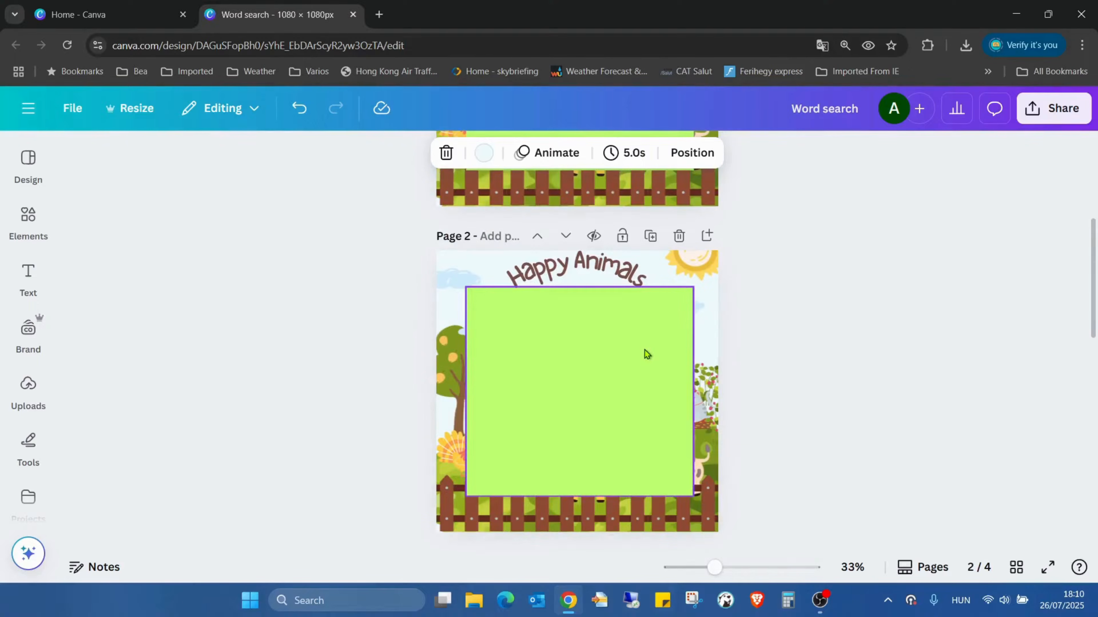
pyautogui.scroll(6, 947, 348)
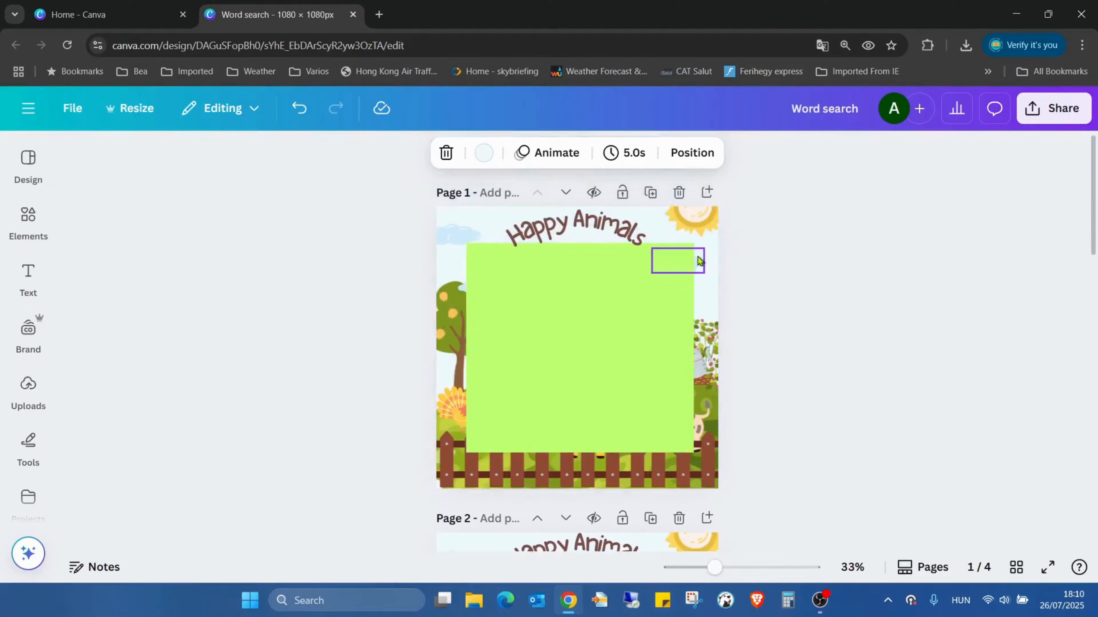
# Find the Activities Maker app in the Canva apps and open it
pyautogui.click(24, 341)
pyautogui.click(28, 489)
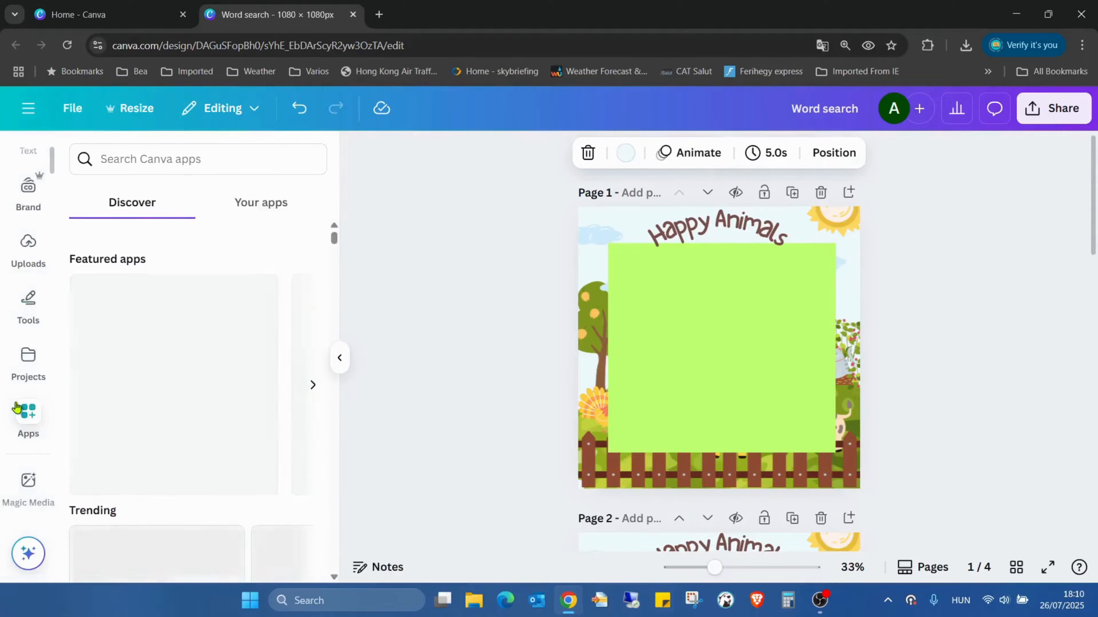
pyautogui.click(236, 168)
pyautogui.write('acti')
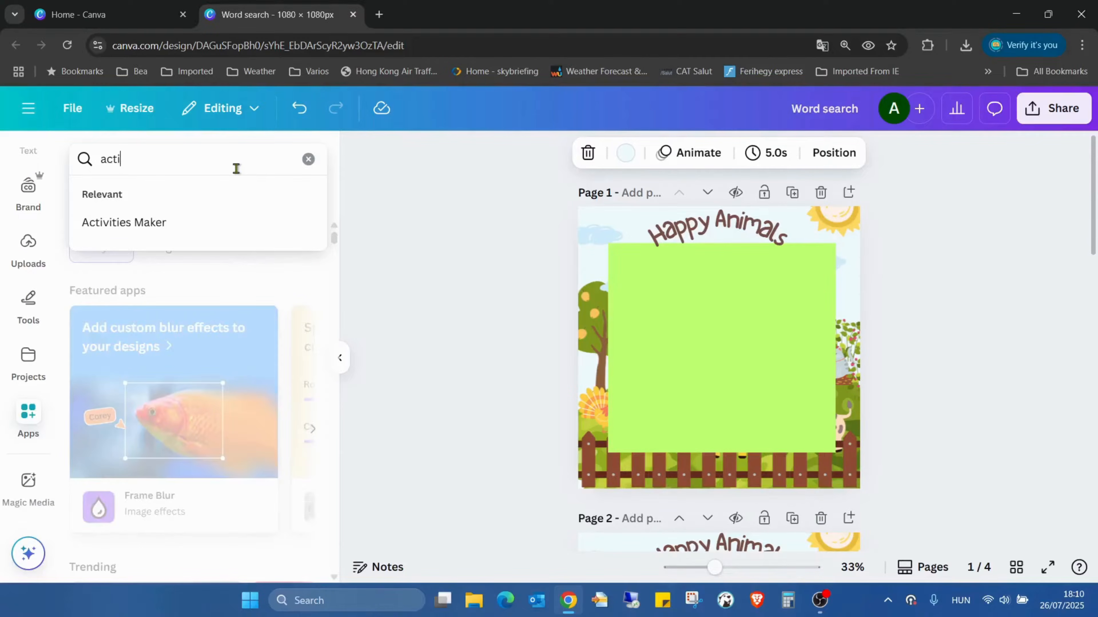
pyautogui.click(178, 238)
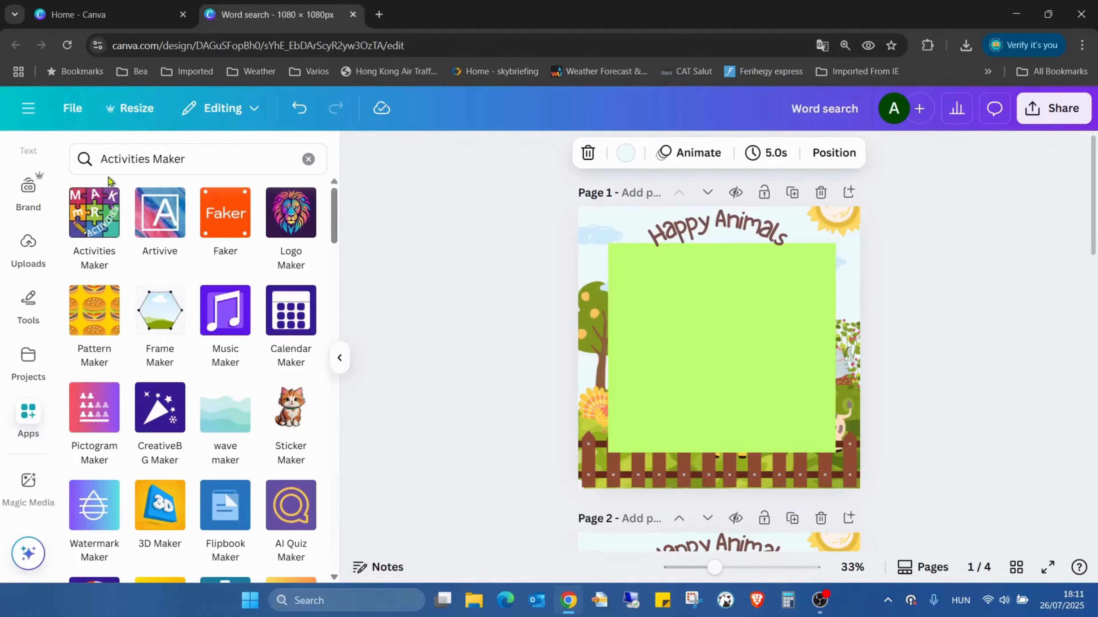
pyautogui.click(102, 226)
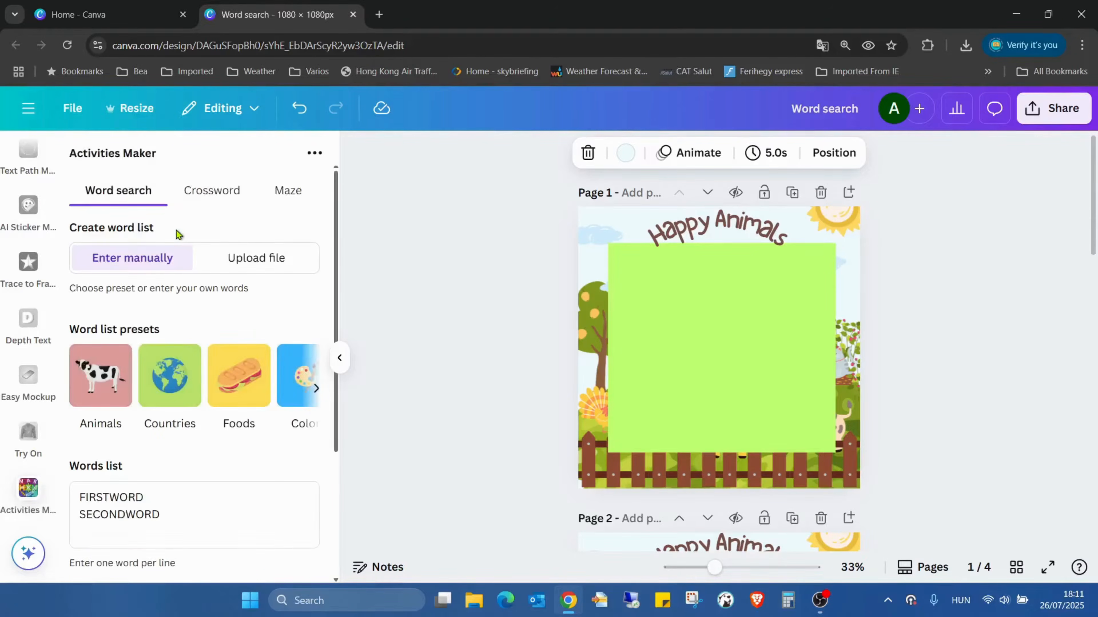
# Fill the word search's words list with the Animals preset and review its words
pyautogui.scroll(-2, 158, 214)
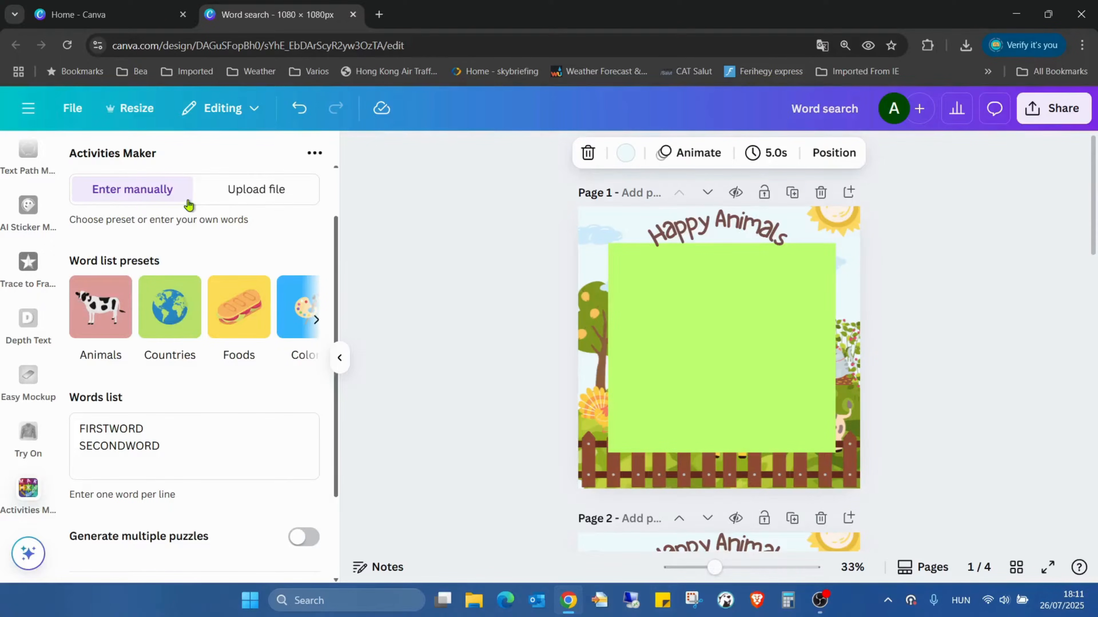
pyautogui.scroll(-1, 162, 237)
pyautogui.scroll(-2, 160, 238)
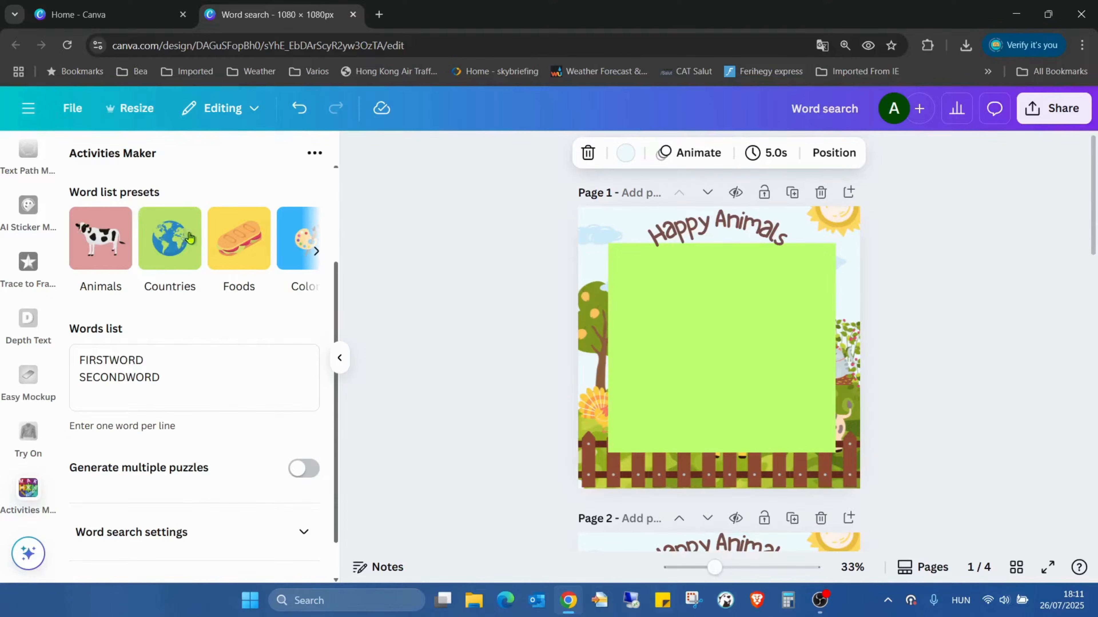
pyautogui.click(318, 254)
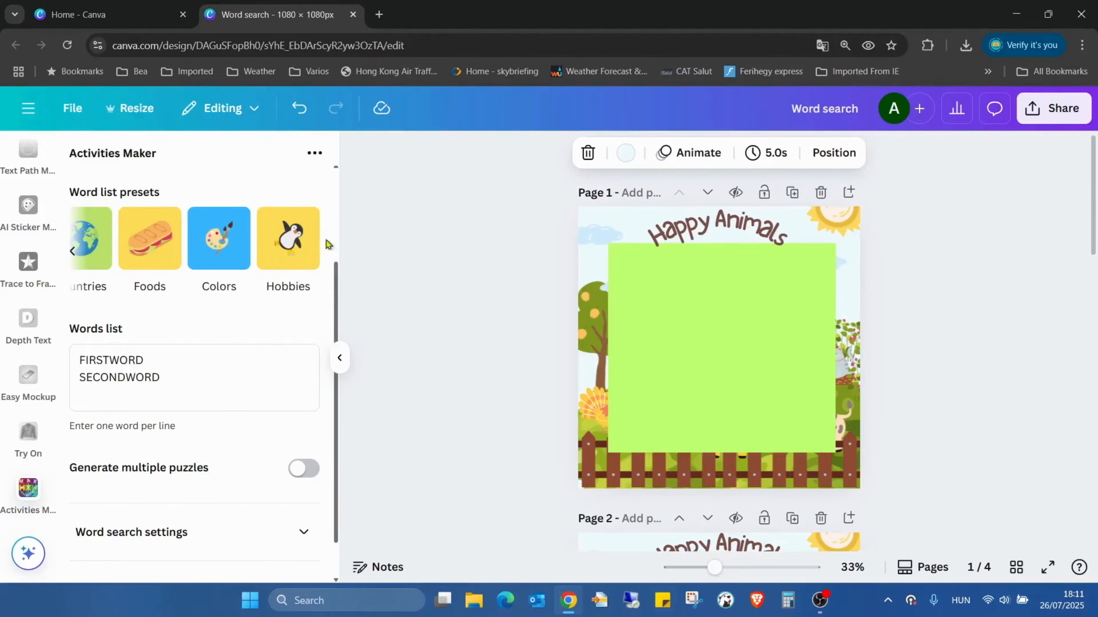
pyautogui.click(73, 250)
pyautogui.click(103, 247)
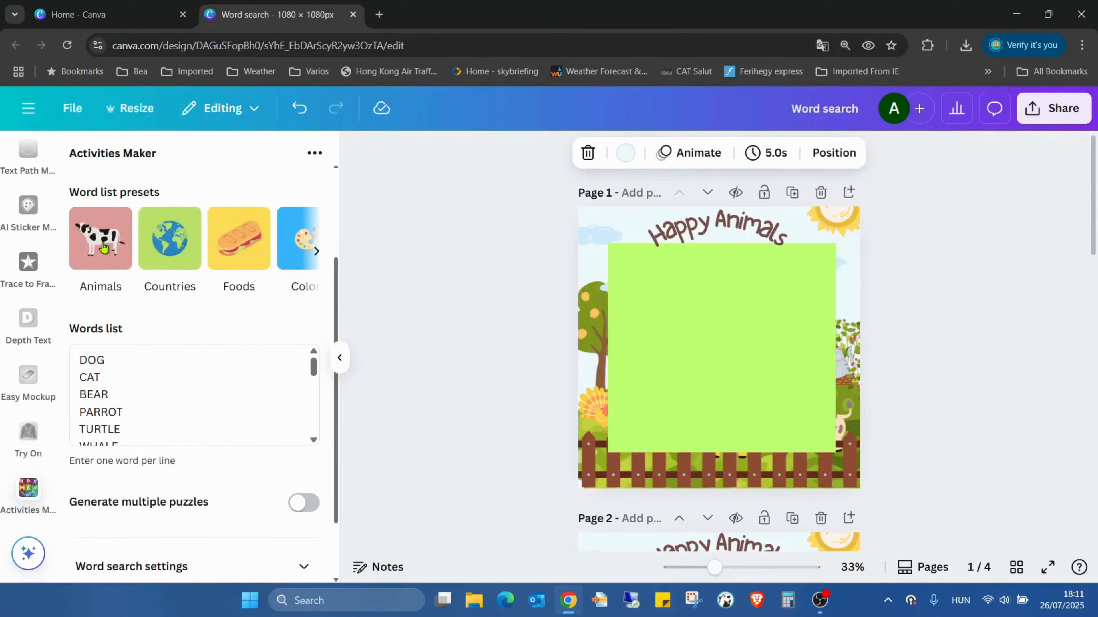
pyautogui.scroll(-2, 225, 338)
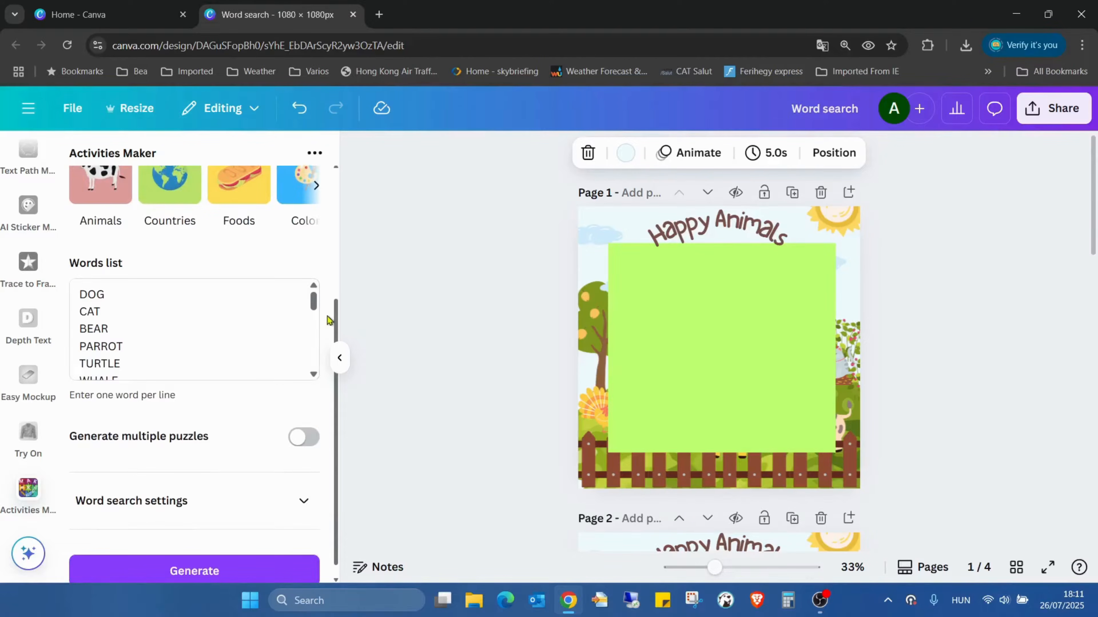
pyautogui.moveTo(313, 308); pyautogui.dragTo(322, 367)
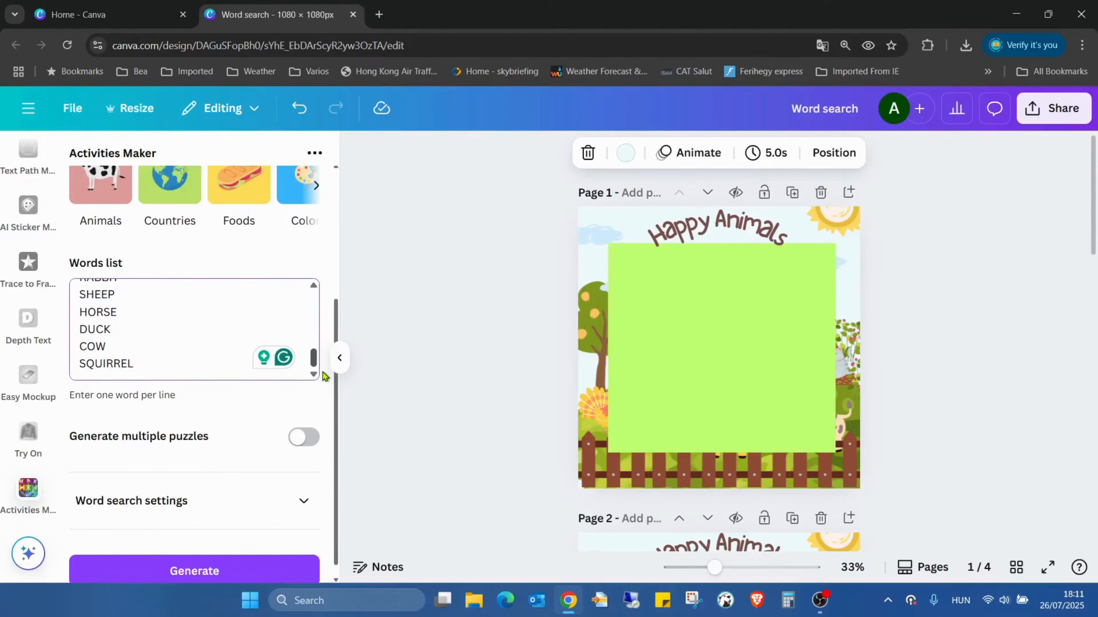
pyautogui.scroll(5, 154, 336)
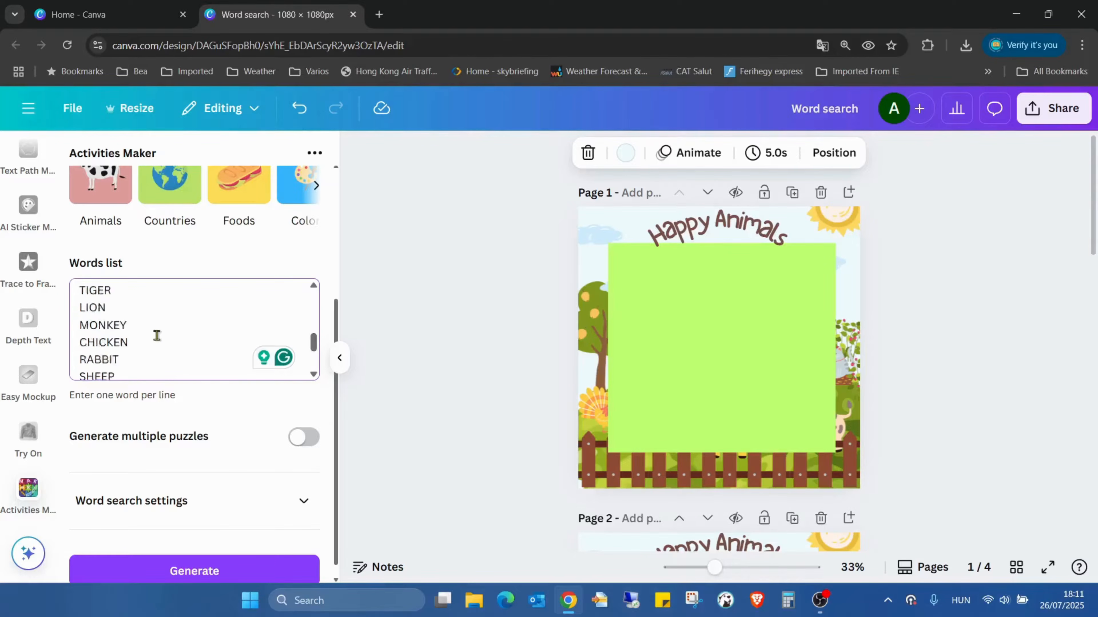
pyautogui.scroll(-4, 163, 315)
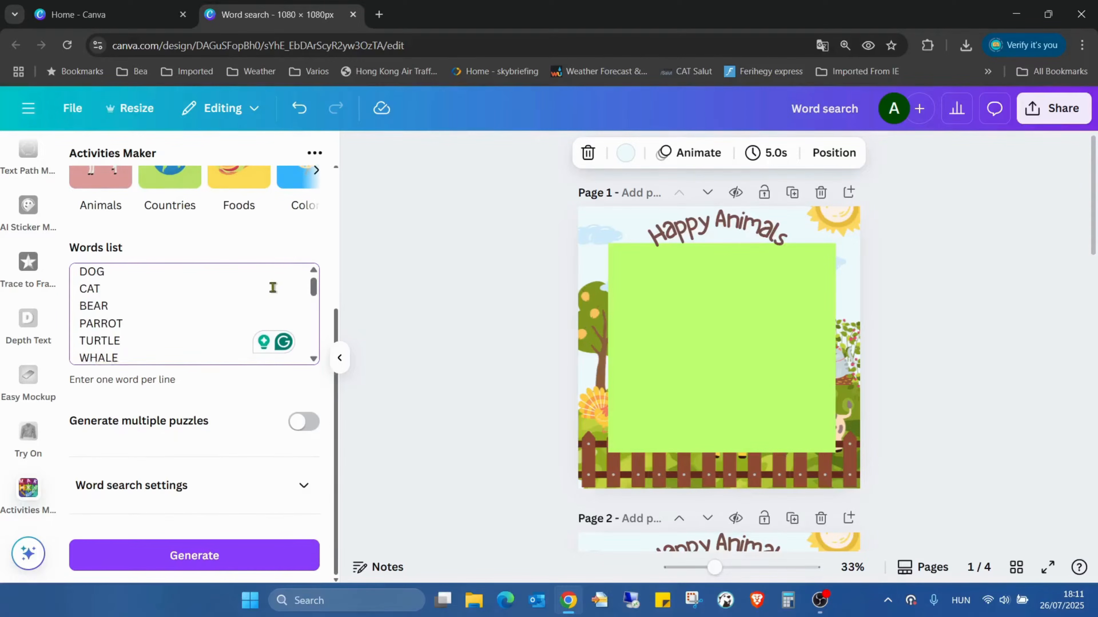
pyautogui.moveTo(315, 307); pyautogui.dragTo(313, 359)
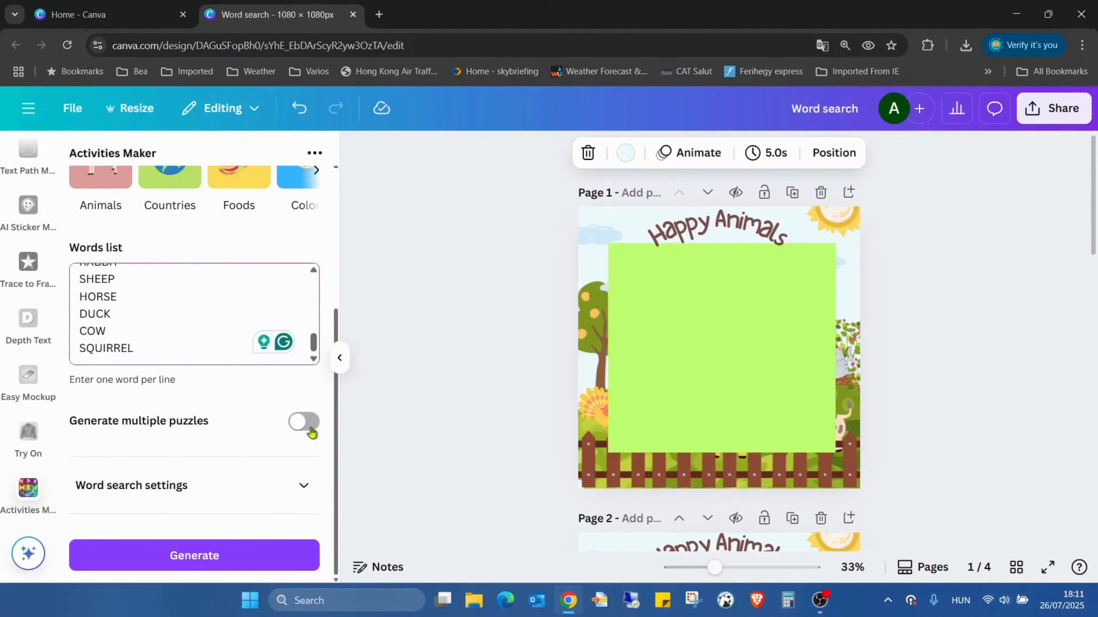
# Turn off all four diagonal directions plus Bottom to top and Left to right, and generate the word search
pyautogui.click(292, 484)
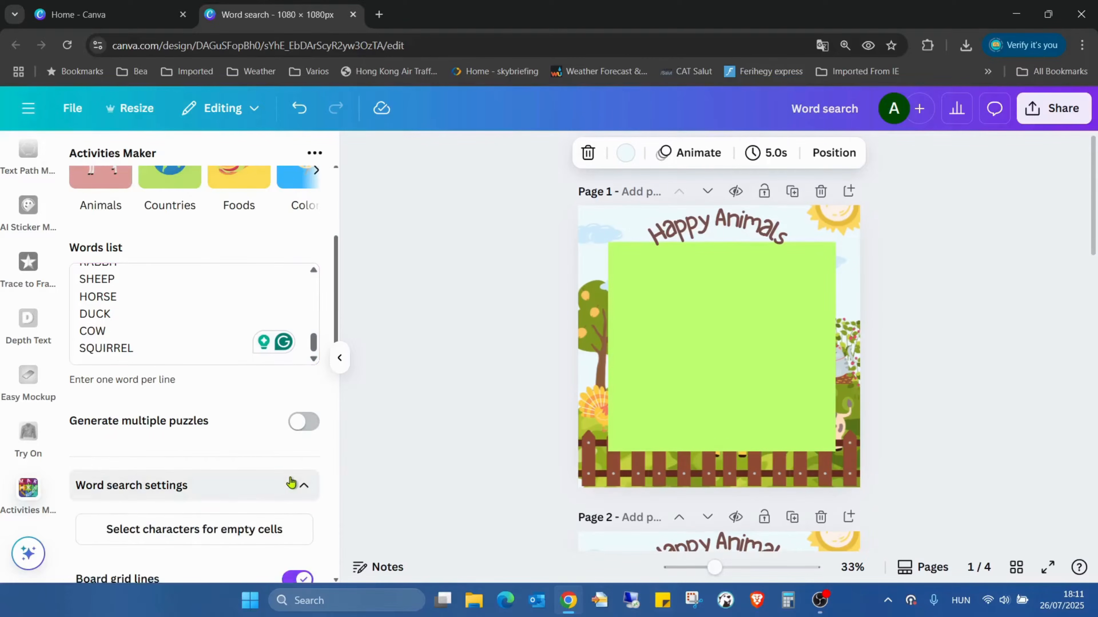
pyautogui.scroll(-6, 291, 483)
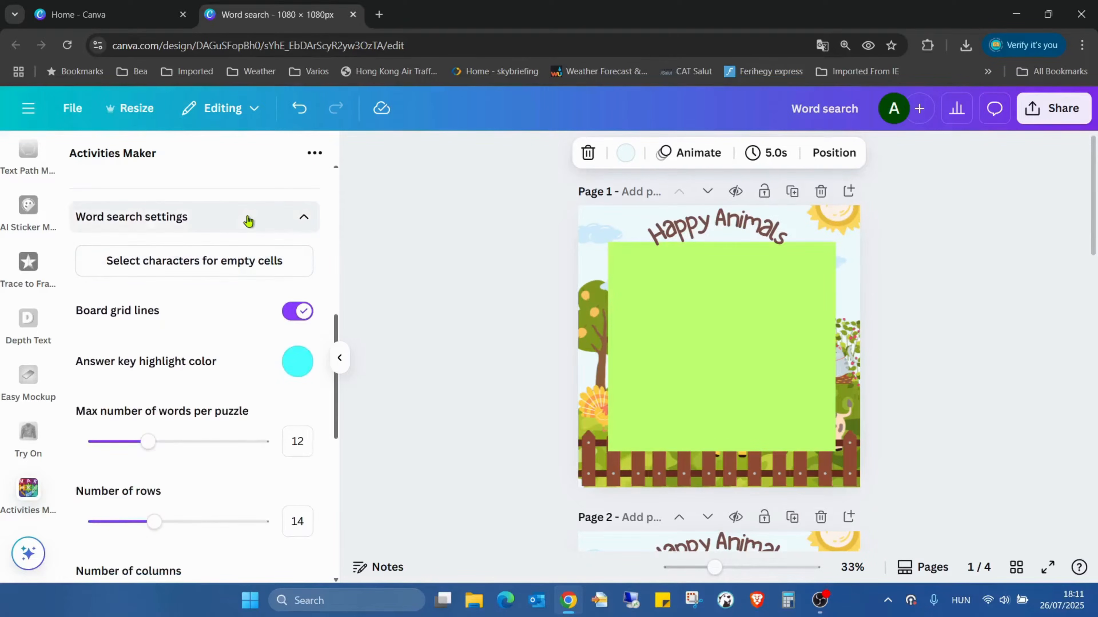
pyautogui.scroll(-2, 248, 221)
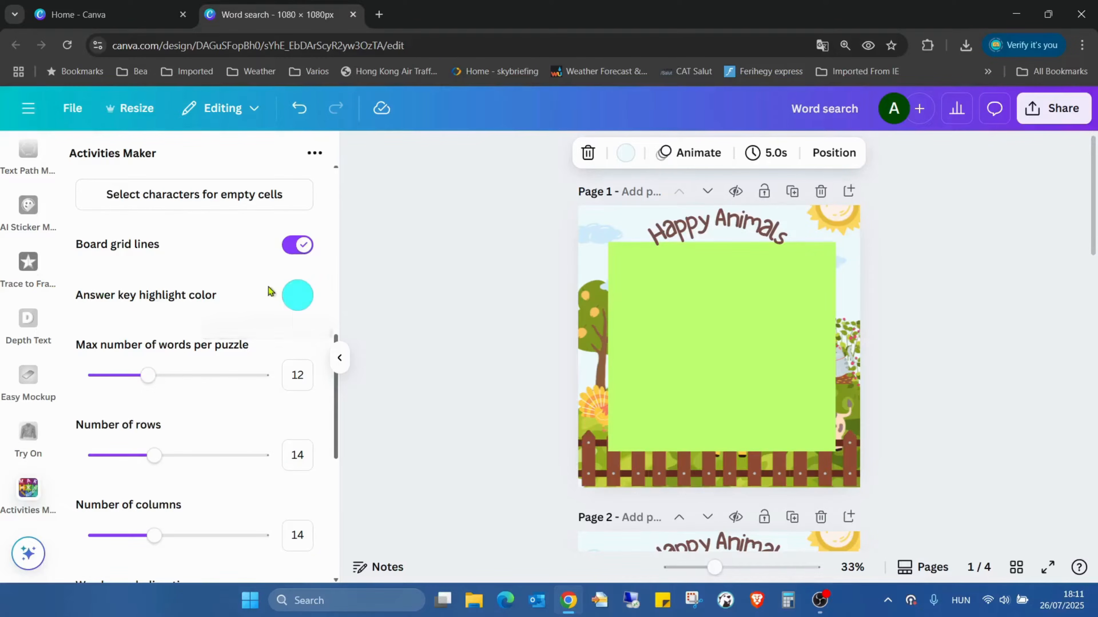
pyautogui.scroll(-3, 256, 260)
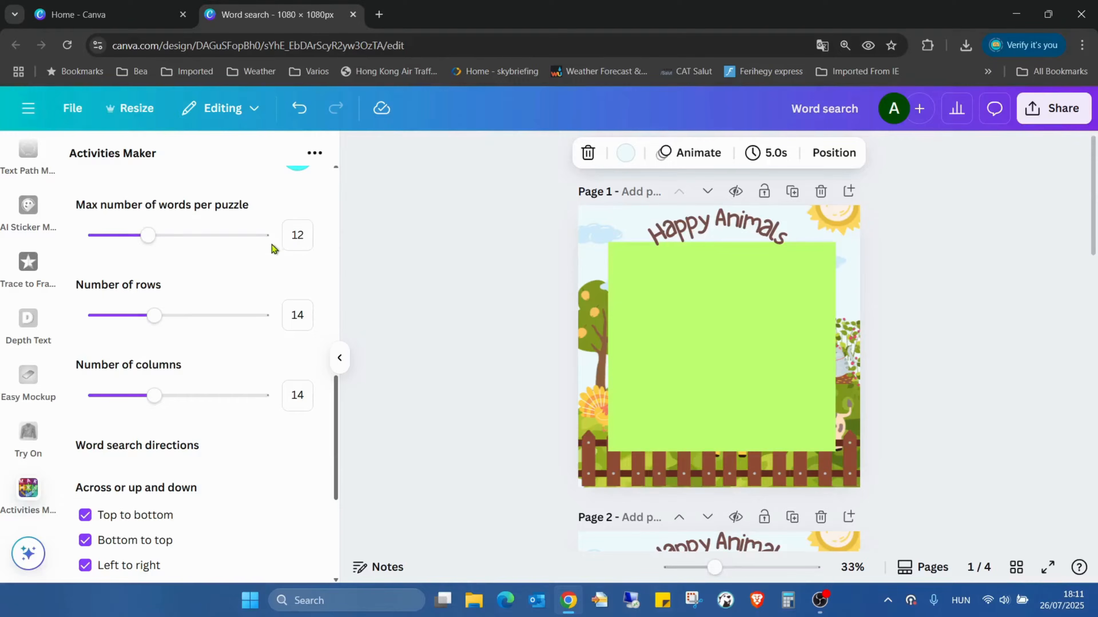
pyautogui.scroll(-2, 272, 245)
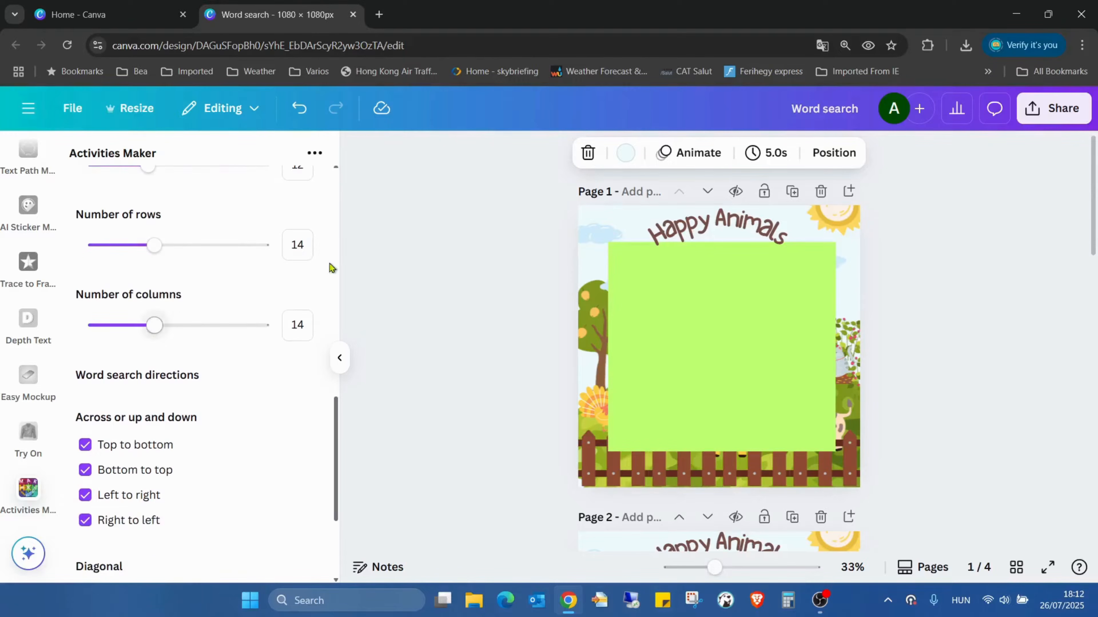
pyautogui.scroll(-4, 285, 289)
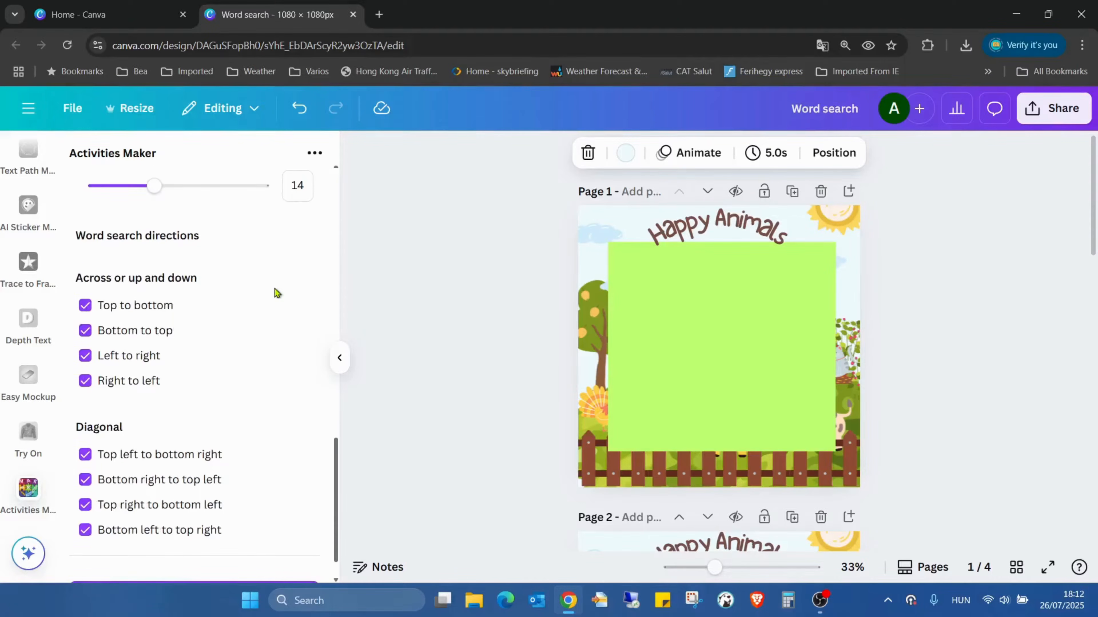
pyautogui.scroll(-1, 259, 285)
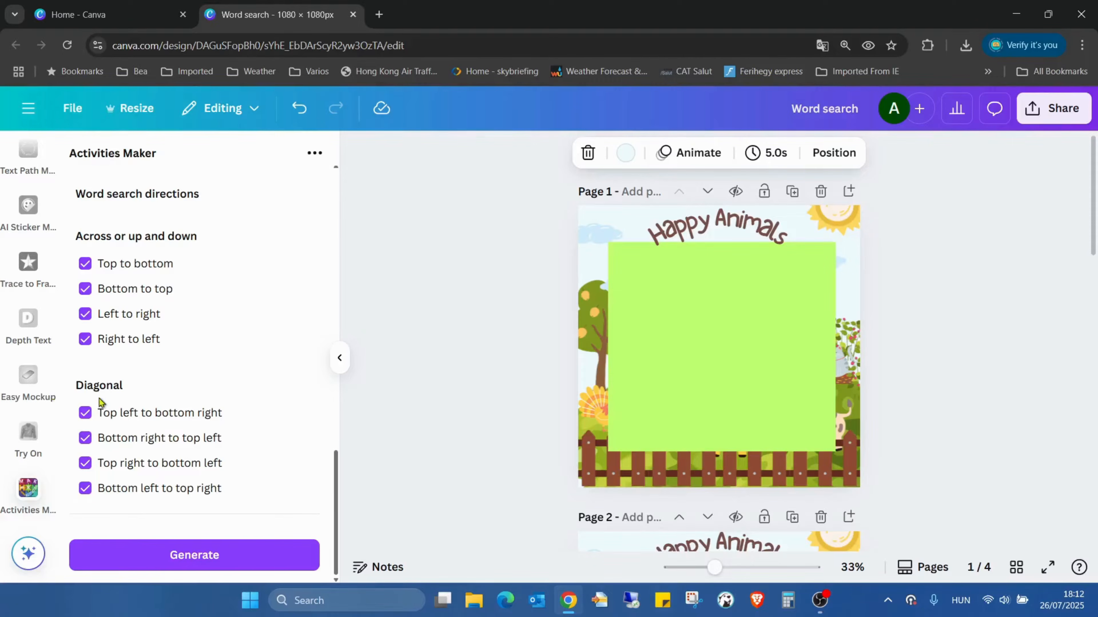
pyautogui.click(85, 413)
pyautogui.click(85, 438)
pyautogui.click(86, 462)
pyautogui.click(86, 488)
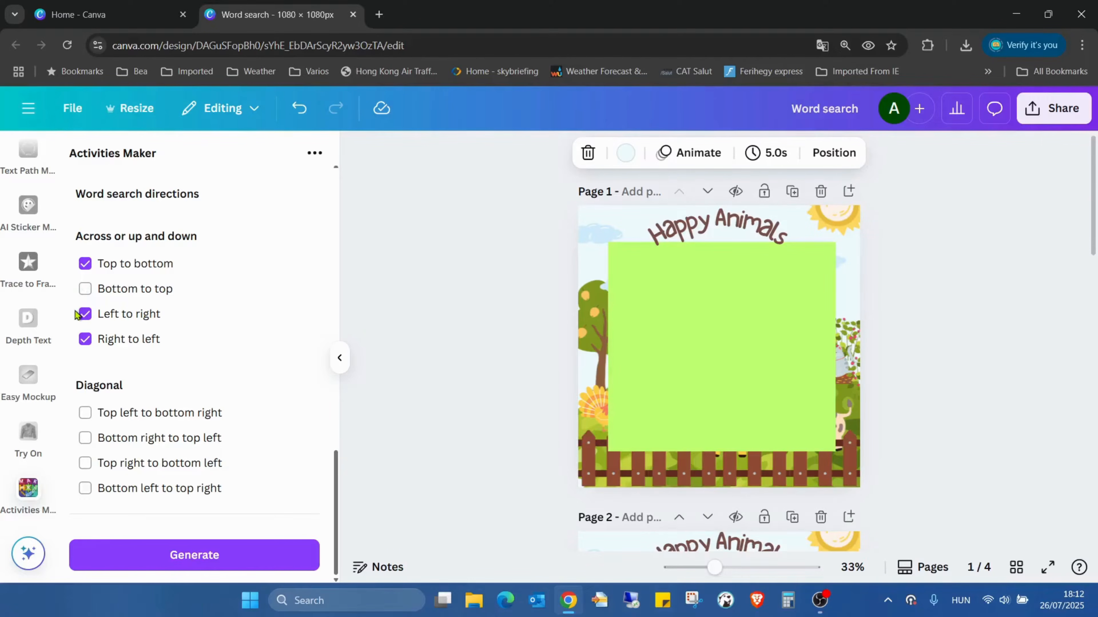
pyautogui.click(84, 314)
pyautogui.click(216, 556)
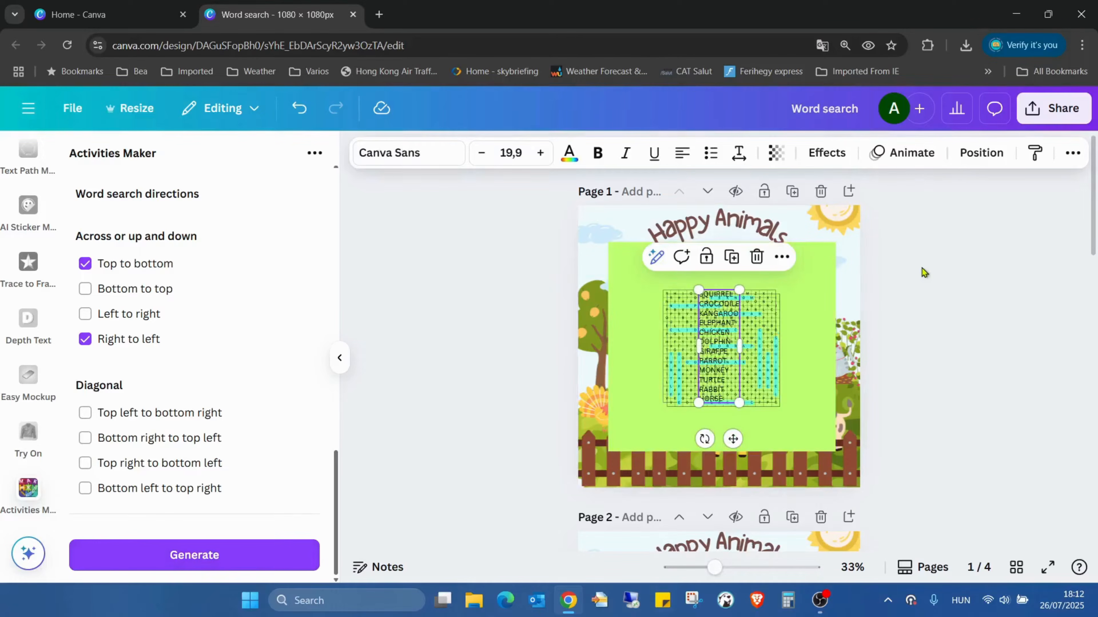
# Move the generated word list to the left side of the green panel on page 1
pyautogui.scroll(-3, 702, 287)
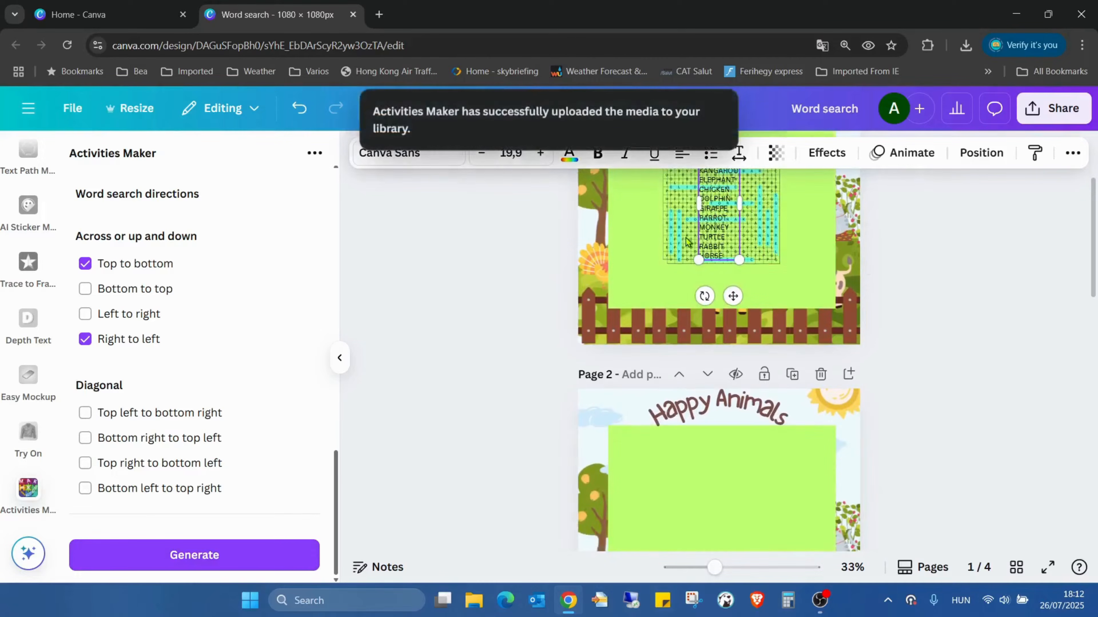
pyautogui.scroll(2, 703, 288)
pyautogui.moveTo(718, 259); pyautogui.dragTo(630, 252)
# Move the highlighted answer key grid onto page 2 and enlarge it to fill the green panel
pyautogui.click(716, 248)
pyautogui.moveTo(716, 249); pyautogui.dragTo(679, 337)
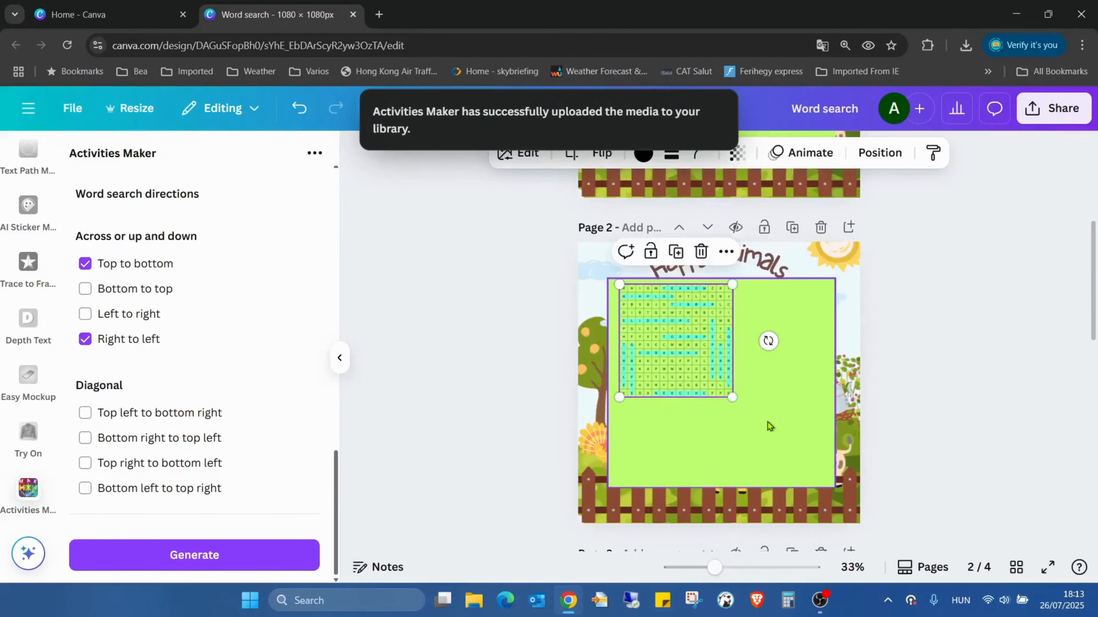
pyautogui.moveTo(731, 397); pyautogui.dragTo(829, 480)
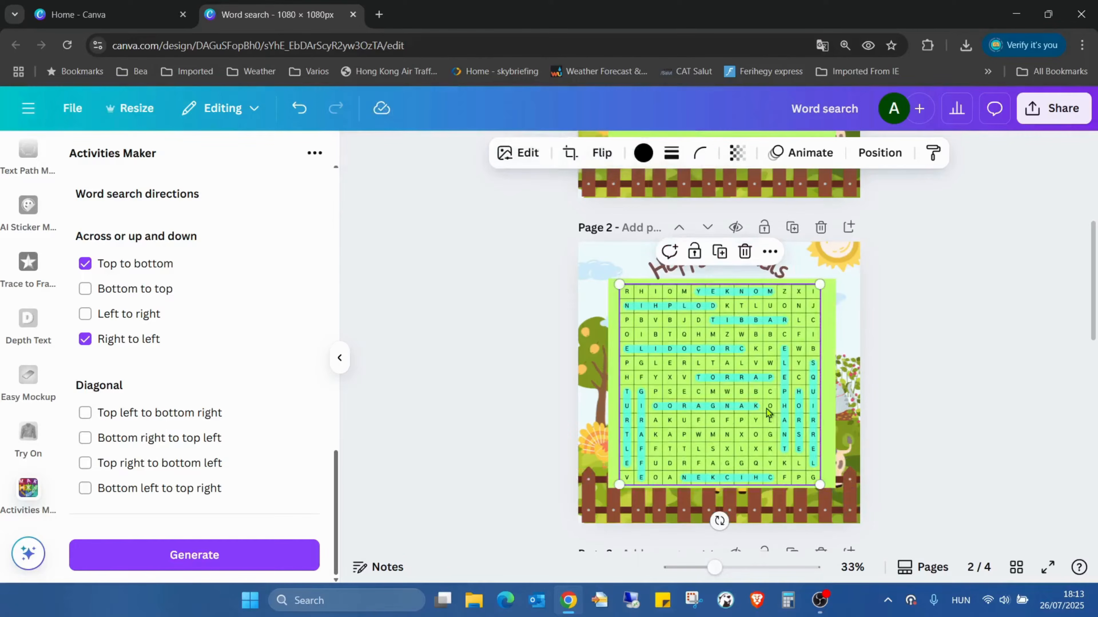
pyautogui.moveTo(769, 411); pyautogui.dragTo(771, 410)
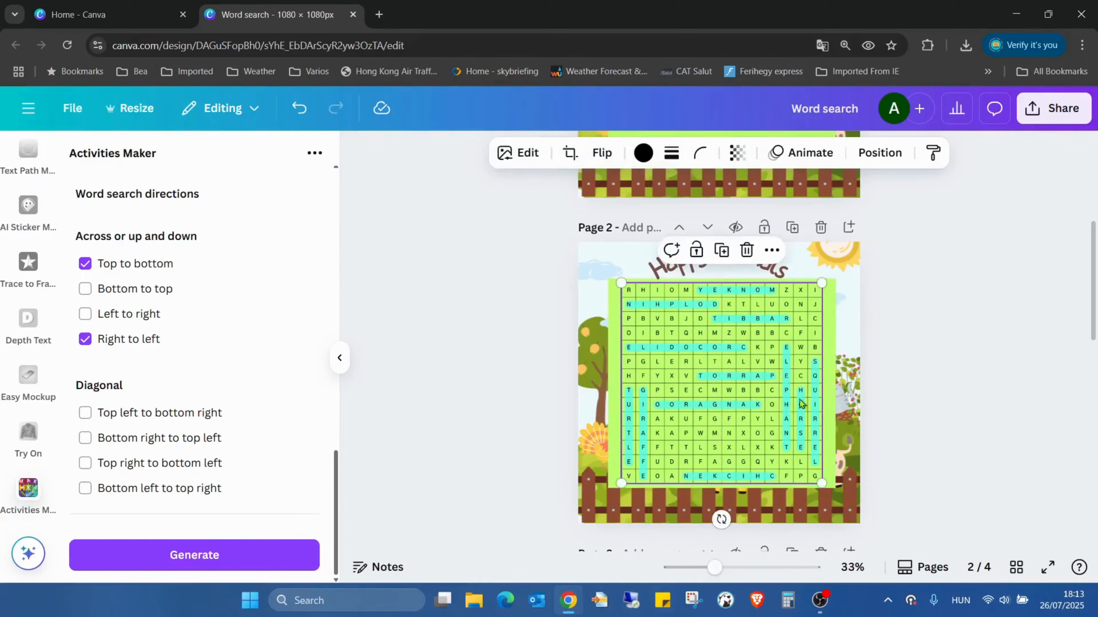
# Enlarge the unmarked puzzle grid on page 1, place it beside the word list, and check the page in full screen
pyautogui.scroll(5, 867, 373)
pyautogui.moveTo(725, 346); pyautogui.dragTo(713, 297)
pyautogui.moveTo(757, 359)
pyautogui.mouseDown()
pyautogui.moveTo(824, 435)
pyautogui.moveTo(772, 365)
pyautogui.mouseUp()
pyautogui.click(1048, 567)
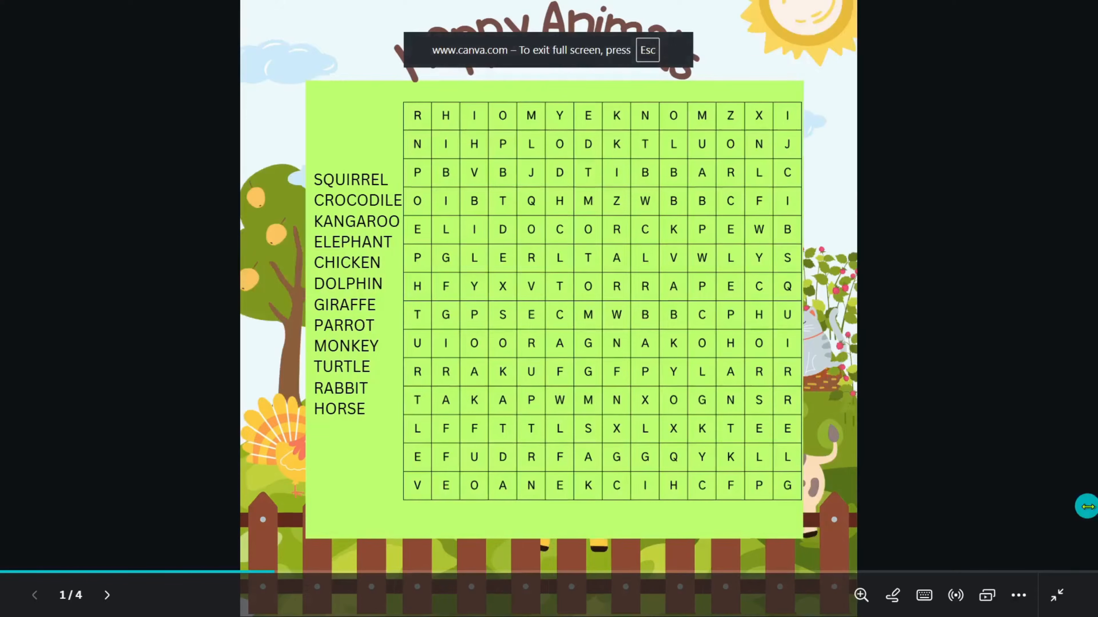
pyautogui.press('Escape')
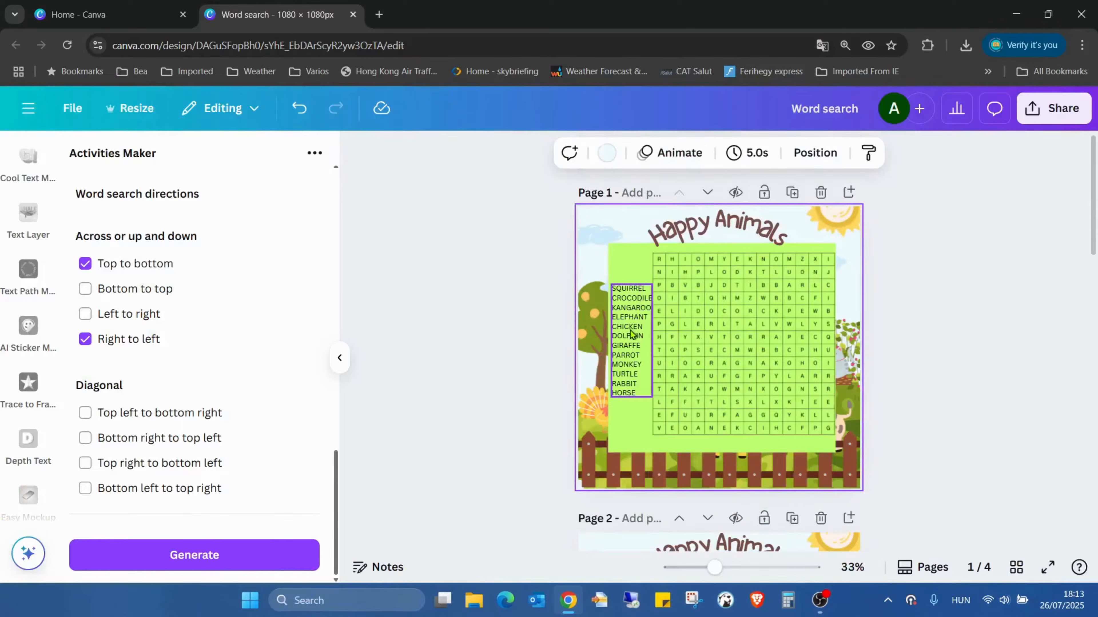
# Nudge the word list and slightly shrink the puzzle grid to sit inside page 1's green panel, checking the layout in full screen
pyautogui.click(632, 333)
pyautogui.moveTo(631, 333); pyautogui.dragTo(630, 340)
pyautogui.click(798, 333)
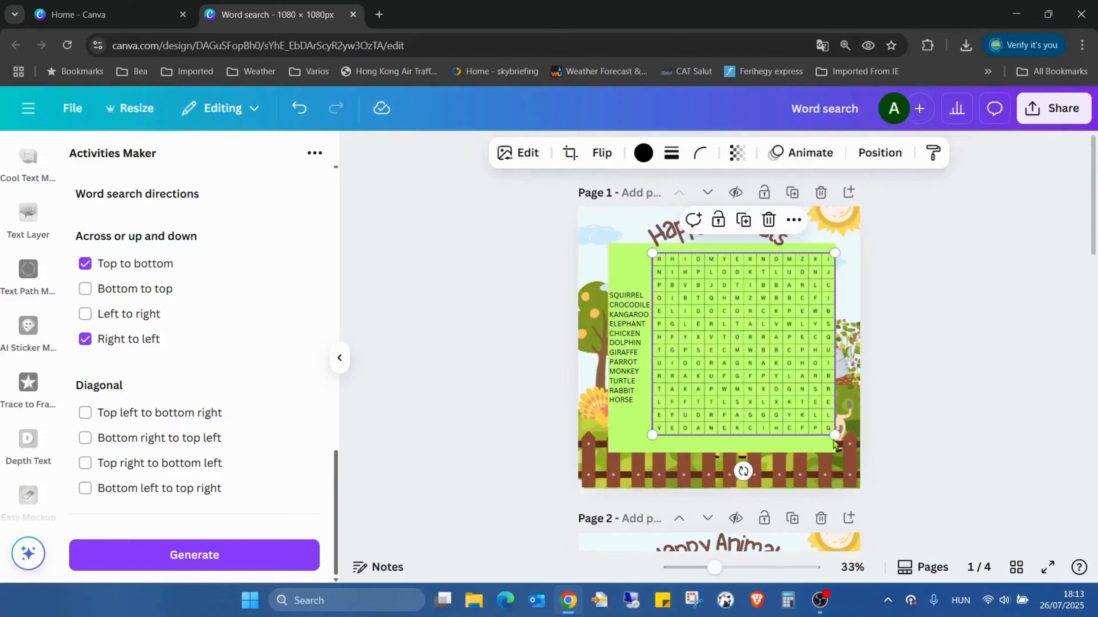
pyautogui.moveTo(832, 433); pyautogui.dragTo(829, 432)
pyautogui.moveTo(769, 389); pyautogui.dragTo(762, 388)
pyautogui.moveTo(633, 361); pyautogui.dragTo(631, 362)
pyautogui.click(1049, 568)
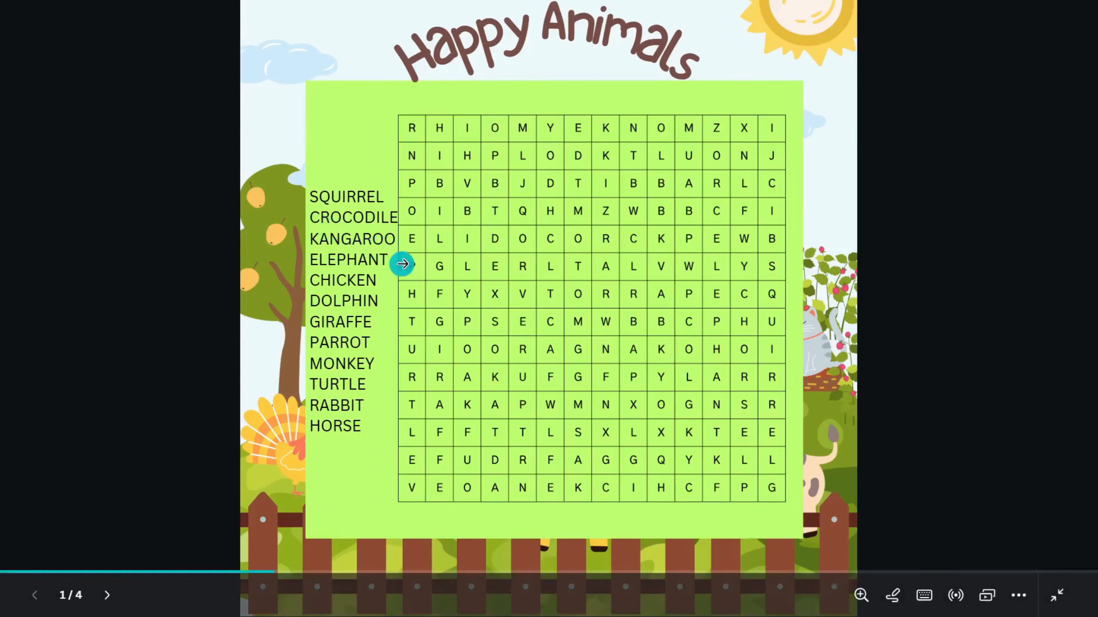
pyautogui.press('Escape')
# Shift the puzzle grid slightly right, away from the word list, and preview page 1 in full screen
pyautogui.click(798, 327)
pyautogui.press('Escape')
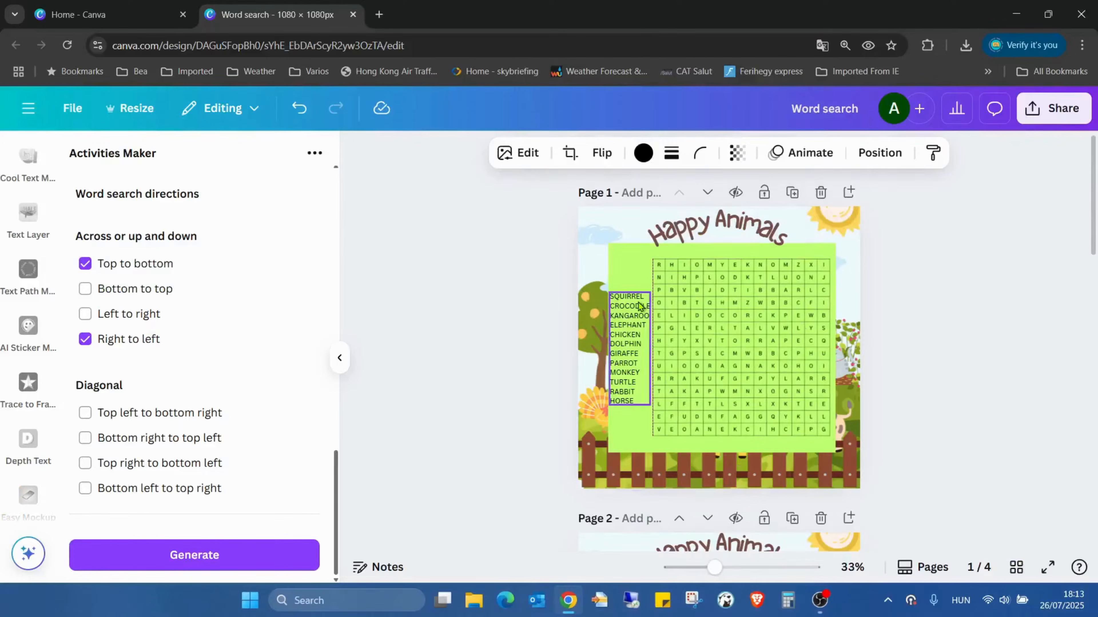
pyautogui.click(656, 304)
pyautogui.click(1047, 567)
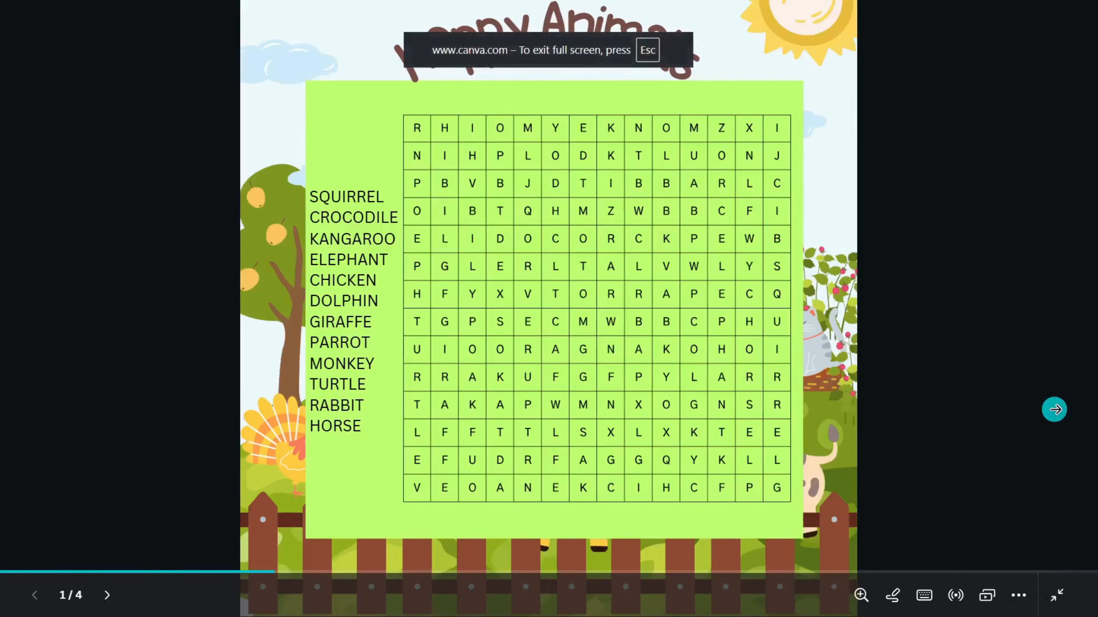